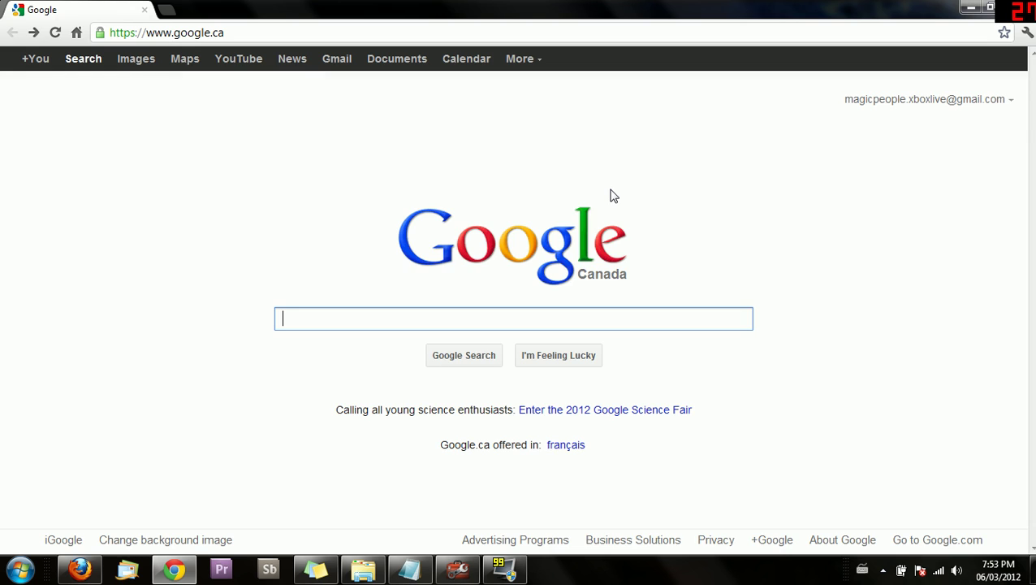
# Search Google for "prezi" and open the Prezi website.
pyautogui.write('prezi')
pyautogui.press('Return')
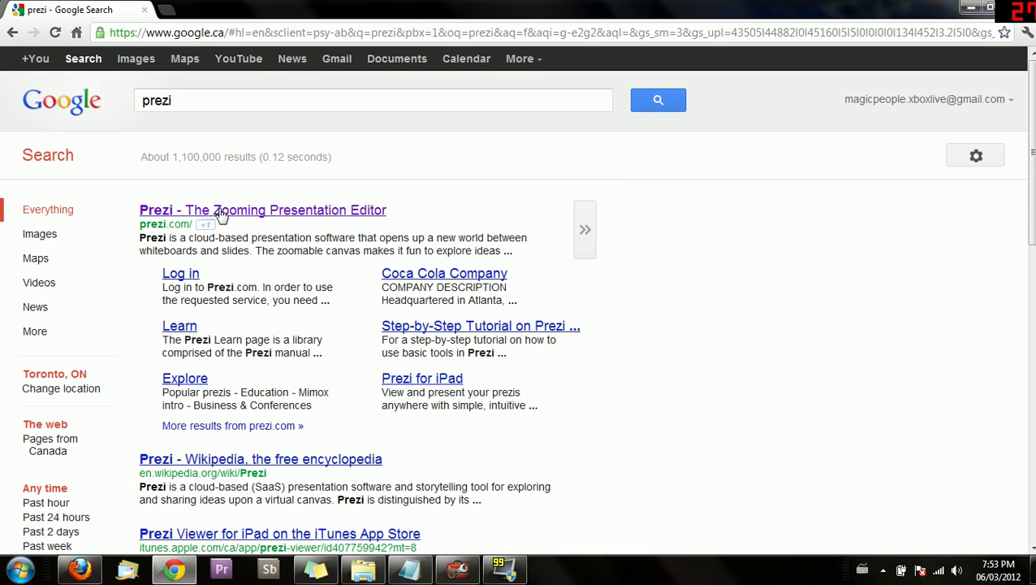
pyautogui.click(270, 211)
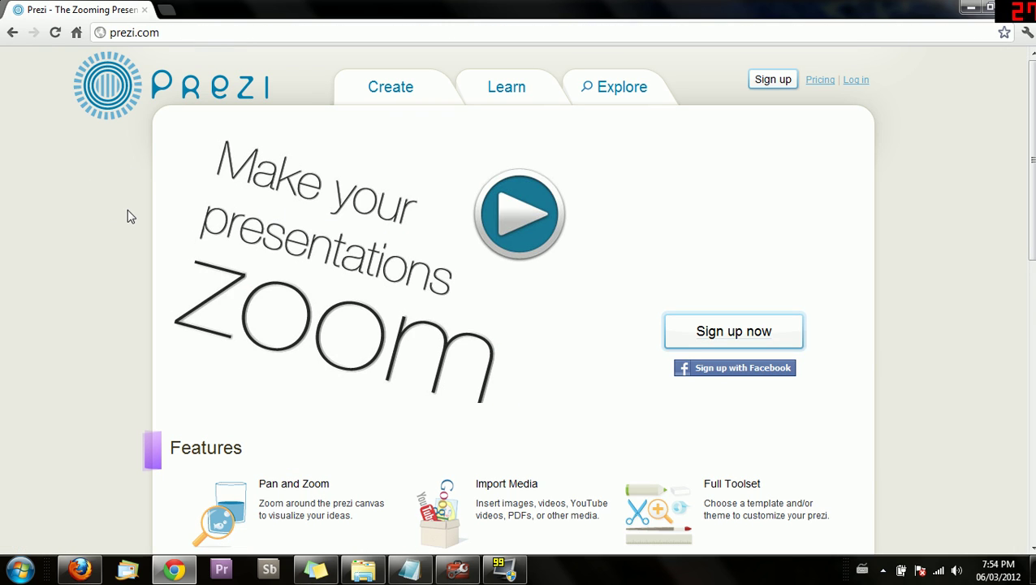
# Go from the sign-up page to the Students & Teachers licences and review the features of the Edu Enjoy plan.
pyautogui.click(765, 81)
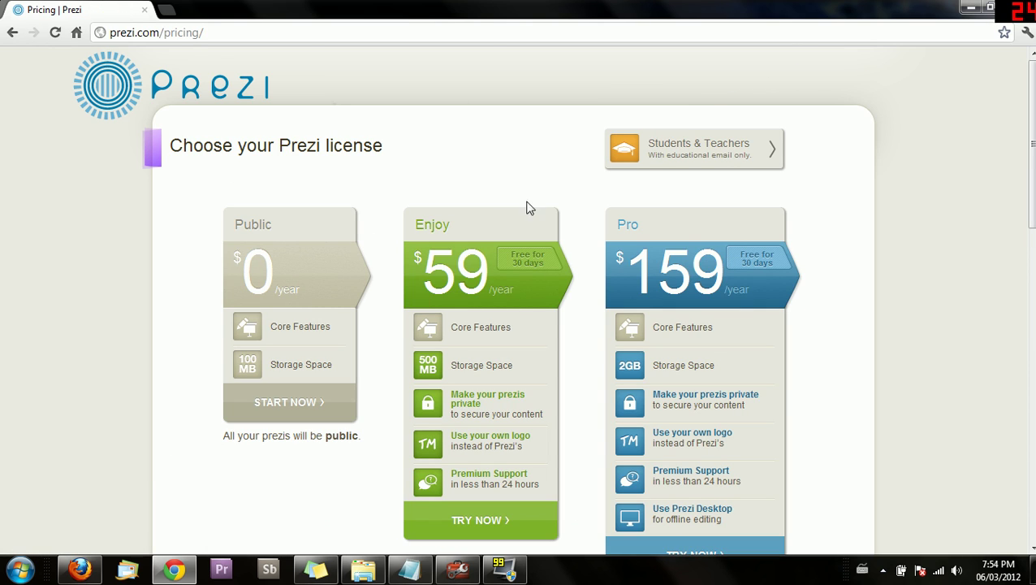
pyautogui.click(700, 153)
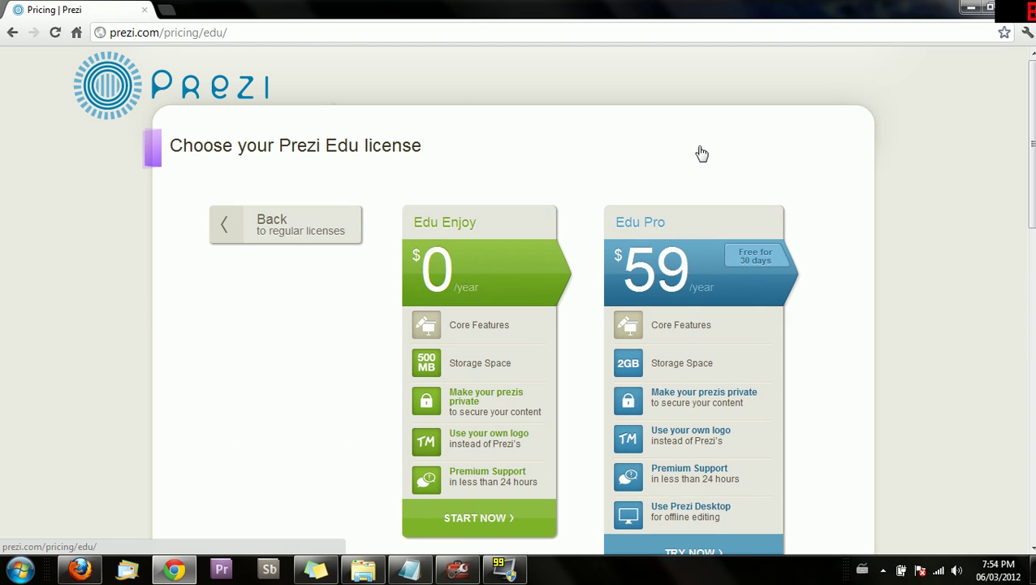
pyautogui.moveTo(1033, 143); pyautogui.dragTo(1031, 191)
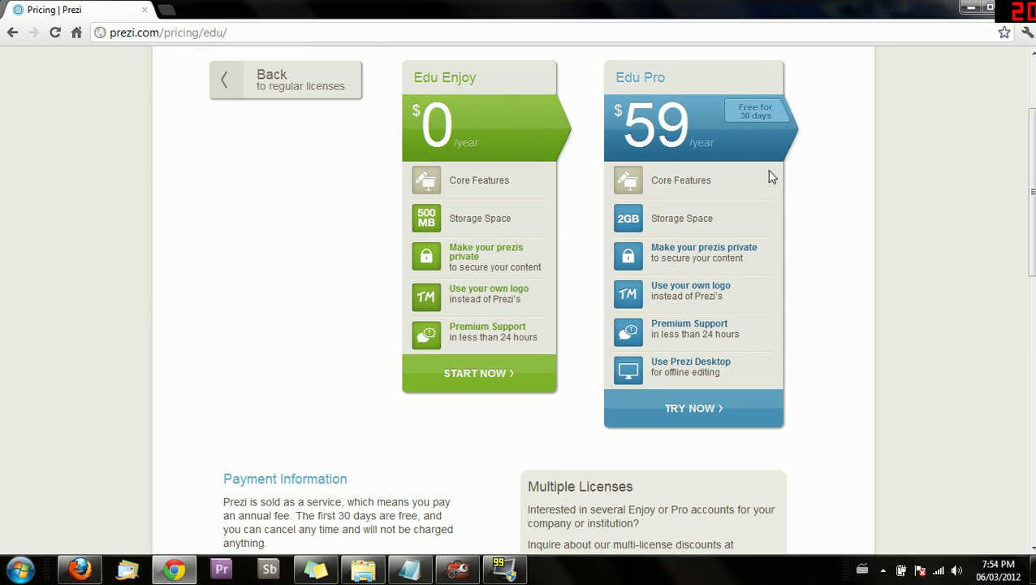
pyautogui.moveTo(471, 329)
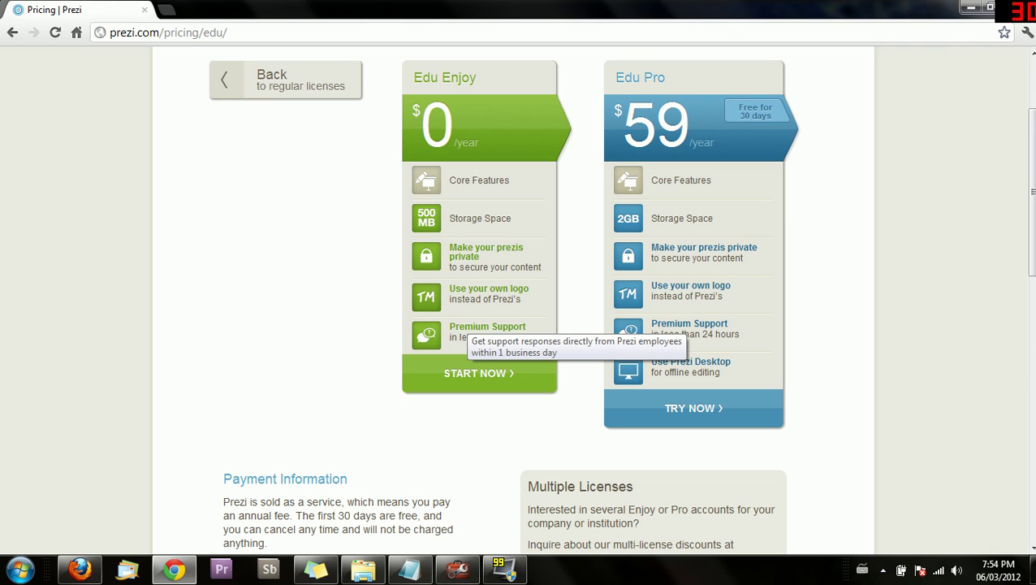
pyautogui.moveTo(484, 285)
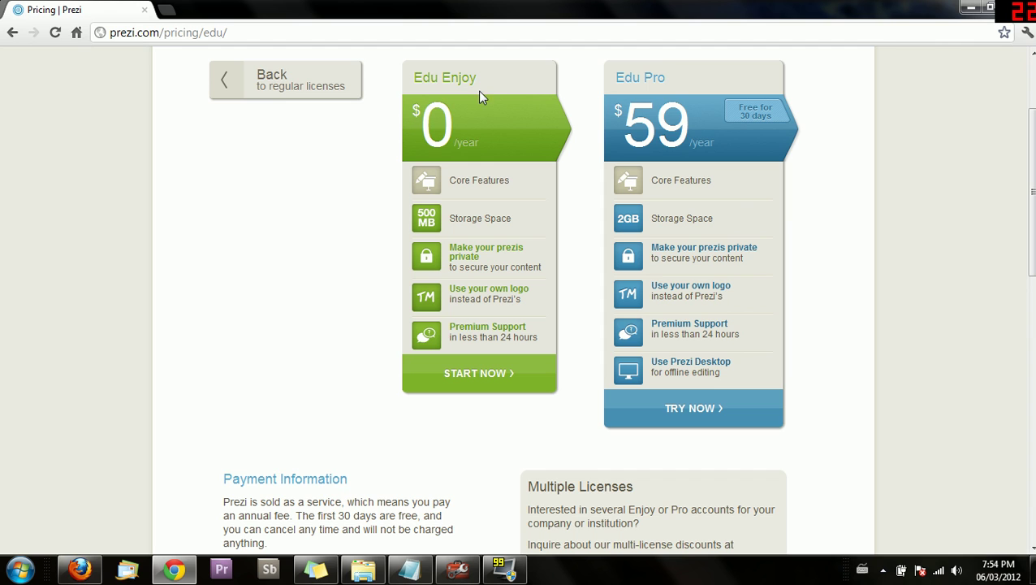
# Switch to Firefox, look at the Learn Prezi page and return to the list of your prezis.
pyautogui.click(73, 574)
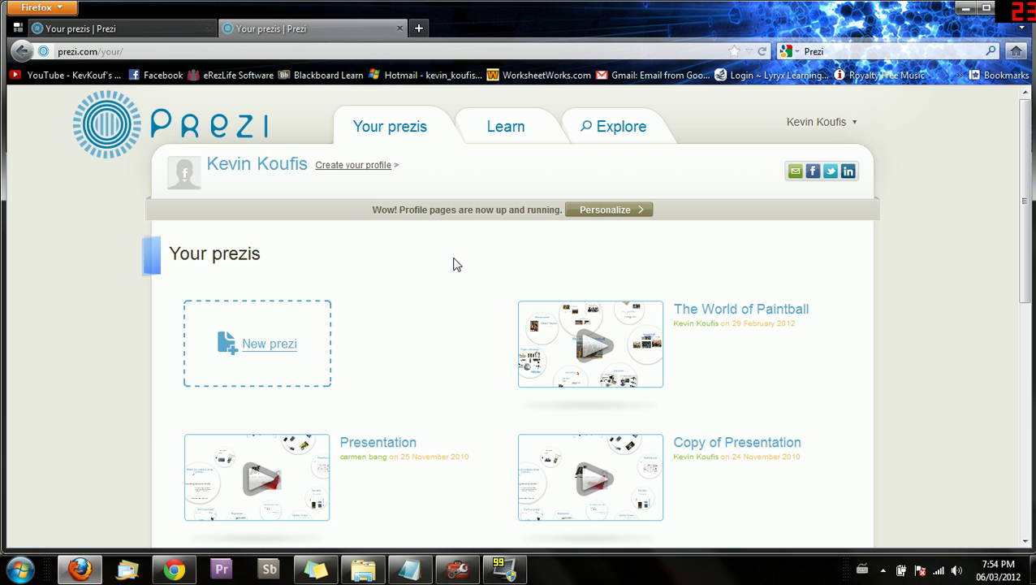
pyautogui.click(507, 129)
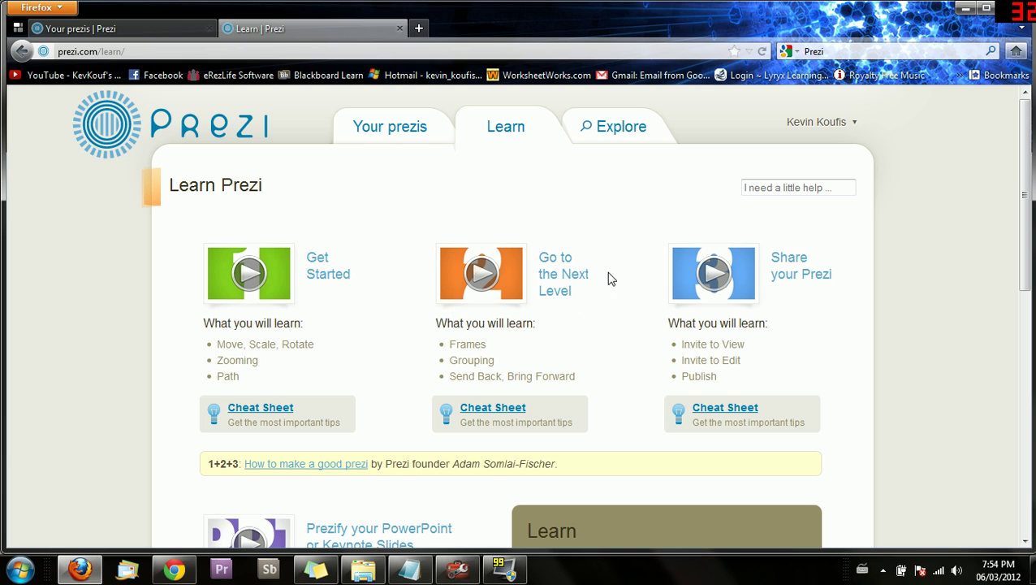
pyautogui.click(397, 141)
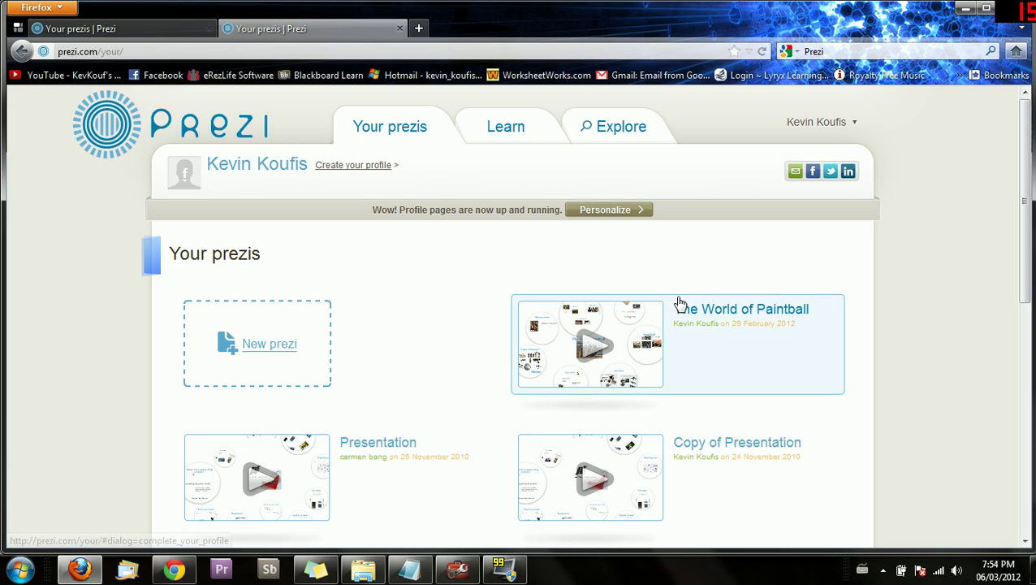
# Open the prezi "The World of Paintball" for editing.
pyautogui.click(622, 335)
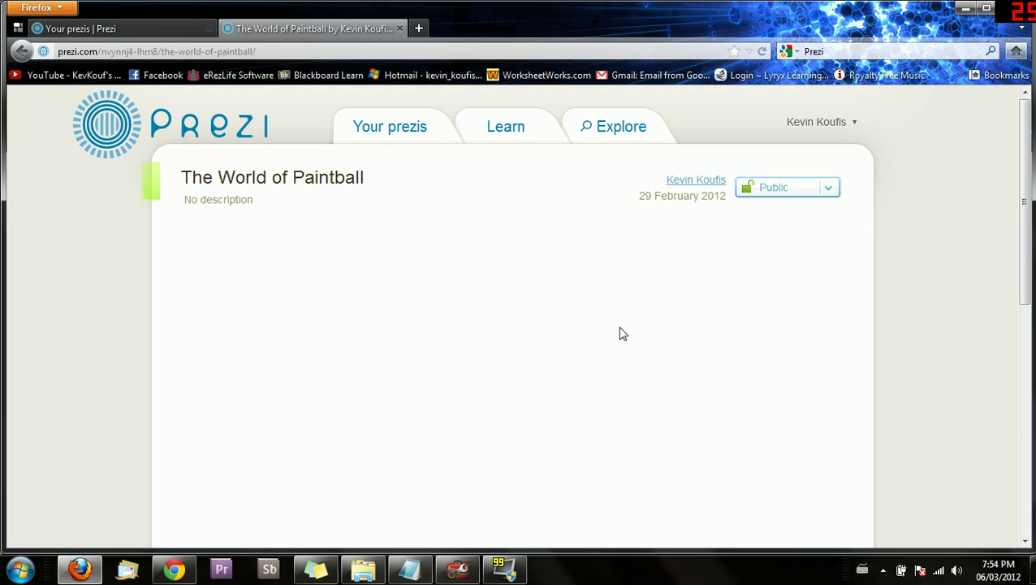
pyautogui.moveTo(1024, 138); pyautogui.dragTo(1023, 171)
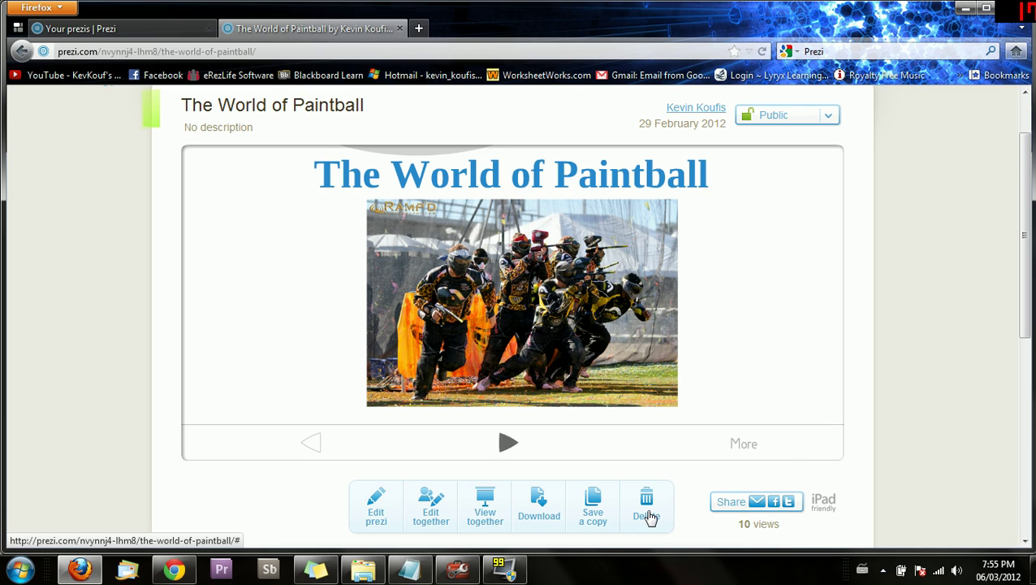
pyautogui.click(380, 512)
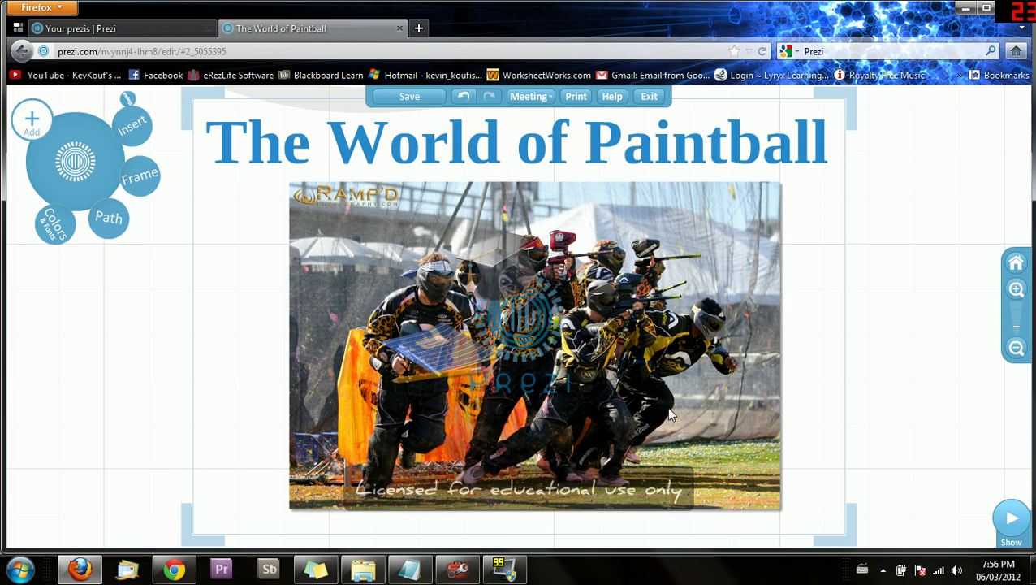
# Present the prezi full screen through the Speedball topics up to the Woodsball circle, and return to the editor.
pyautogui.scroll(-3, 919, 333)
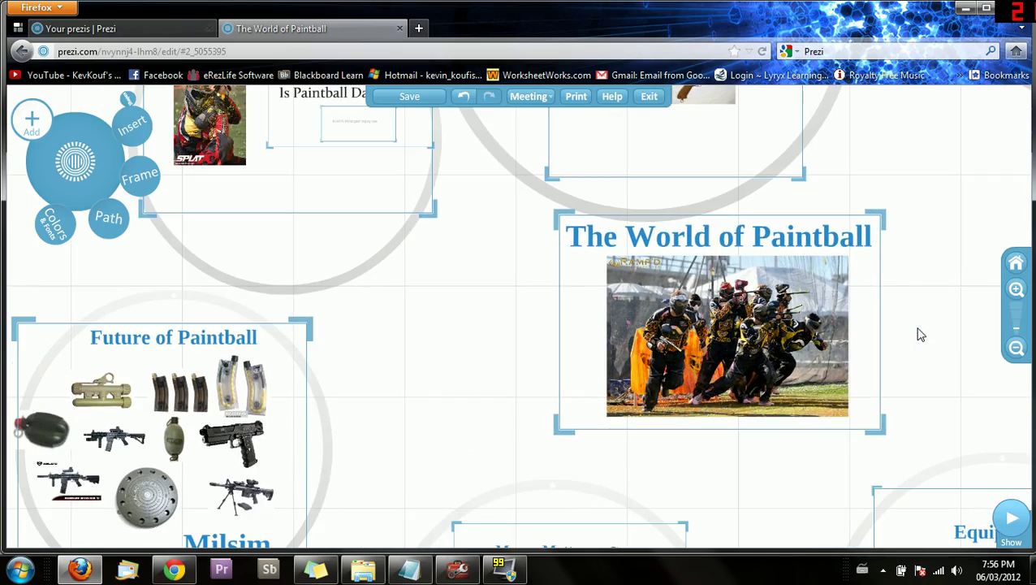
pyautogui.scroll(-3, 919, 333)
pyautogui.moveTo(647, 354); pyautogui.dragTo(458, 383)
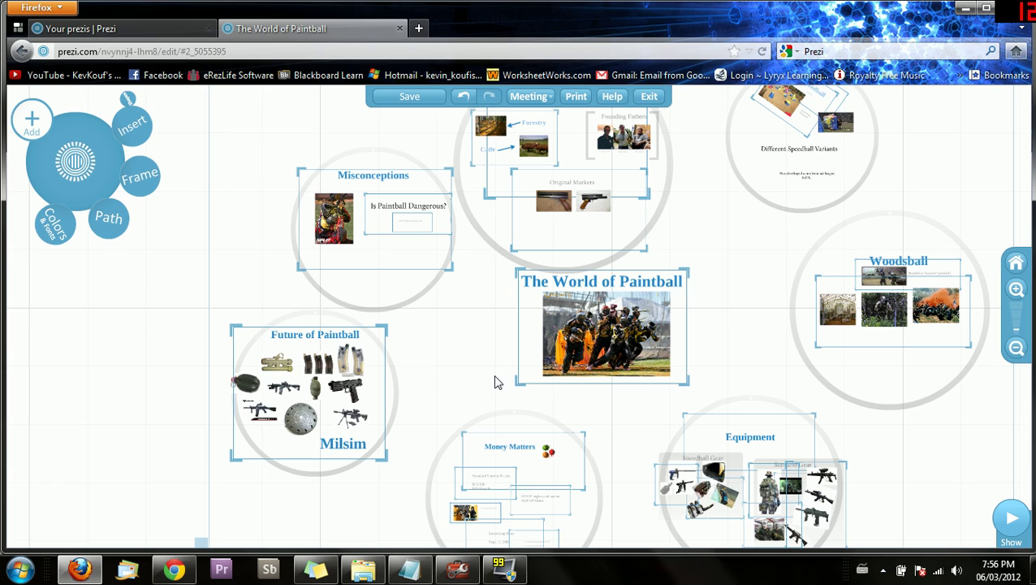
pyautogui.moveTo(453, 358); pyautogui.dragTo(411, 384)
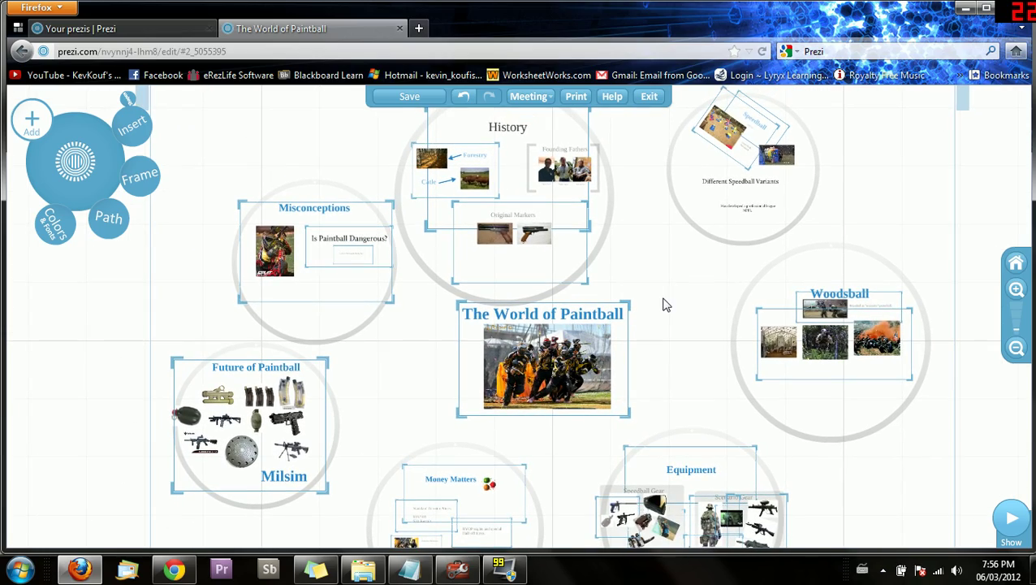
pyautogui.scroll(5, 659, 285)
pyautogui.moveTo(647, 339); pyautogui.dragTo(707, 199)
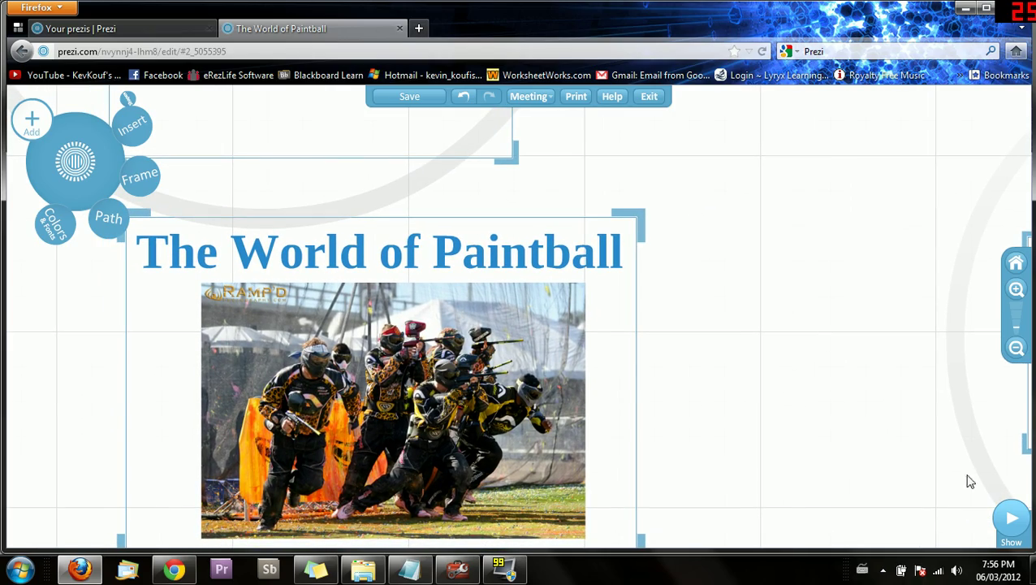
pyautogui.click(1010, 518)
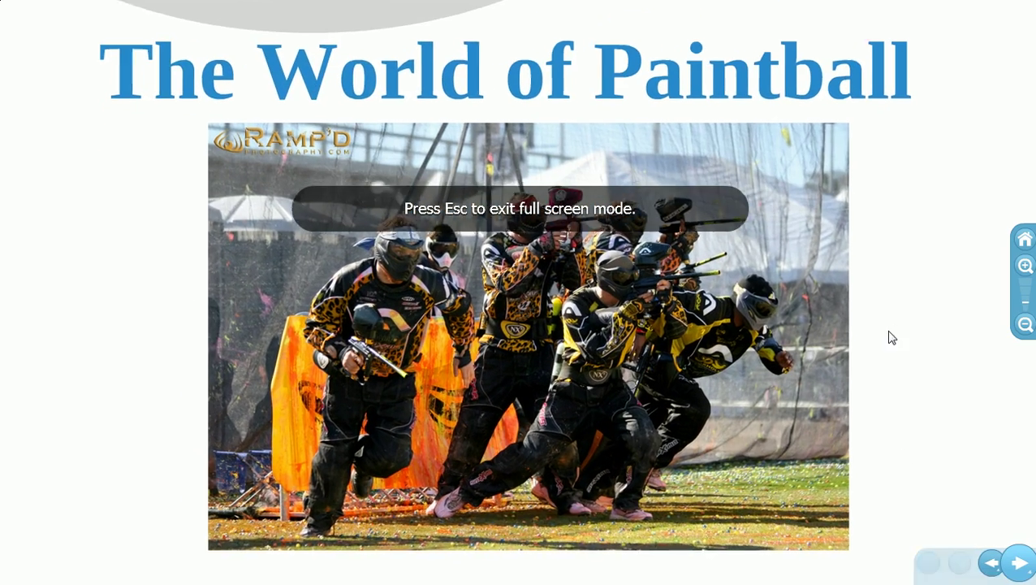
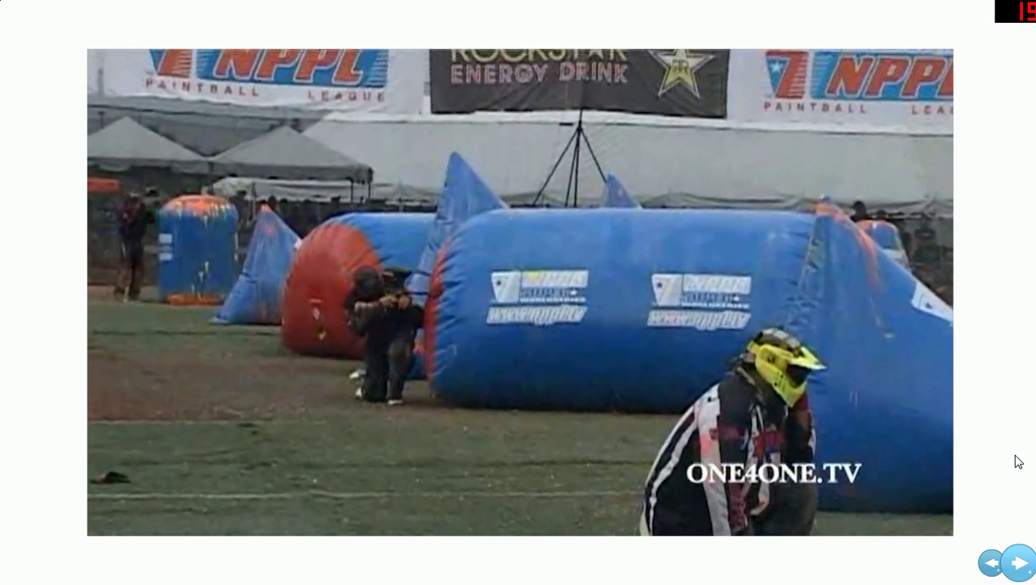
pyautogui.click(1021, 565)
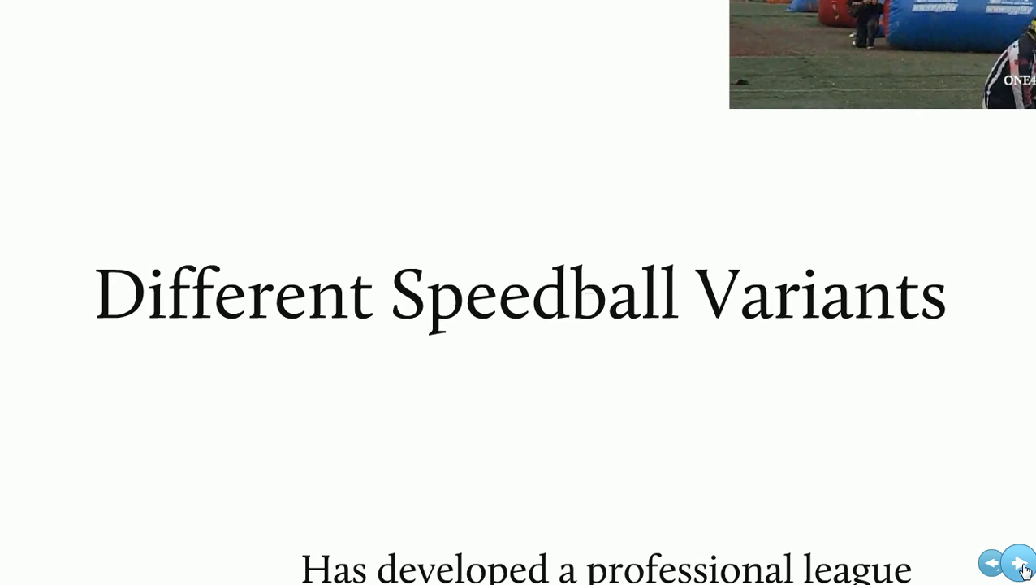
pyautogui.click(1022, 565)
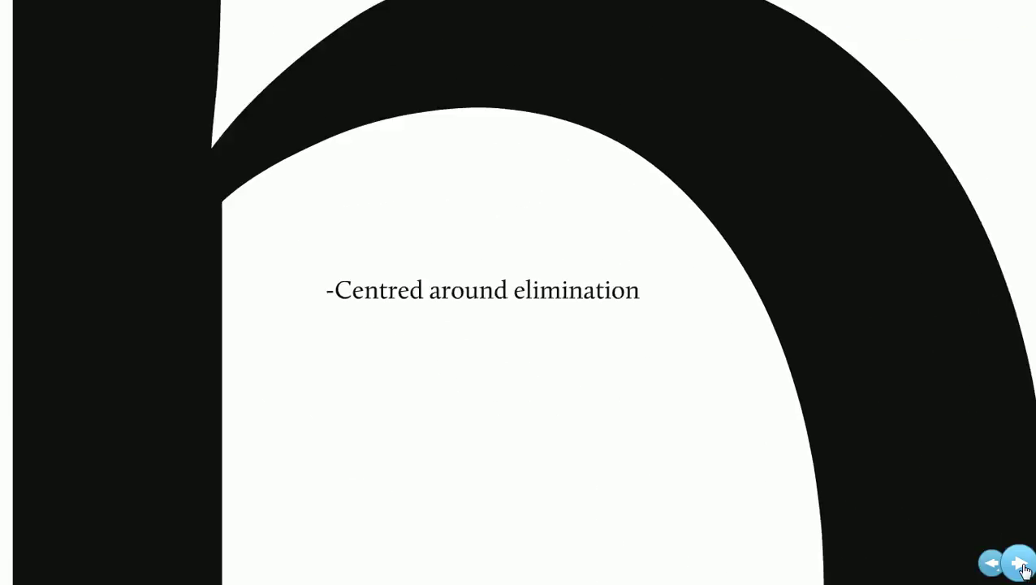
pyautogui.click(1022, 565)
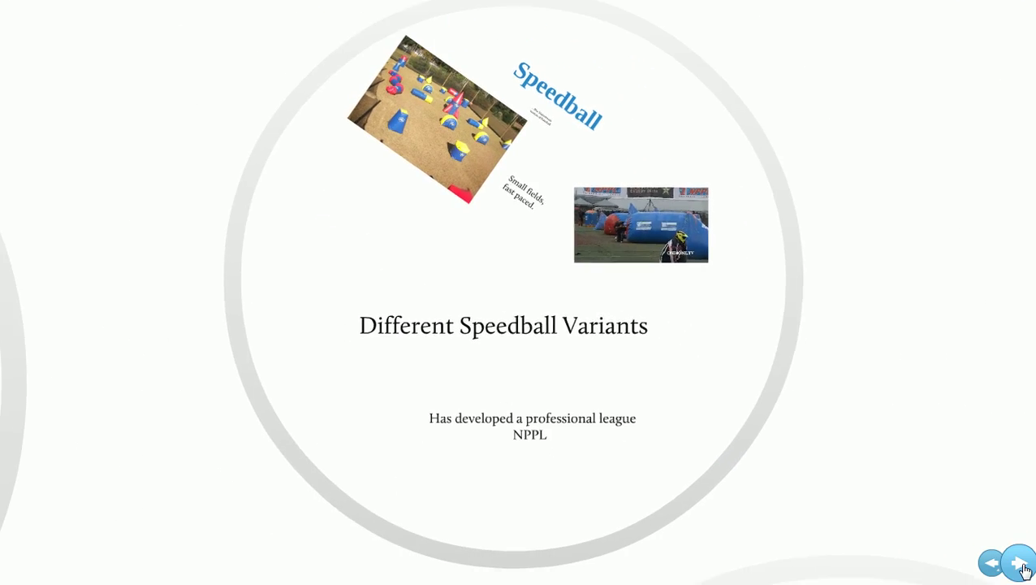
pyautogui.click(1021, 565)
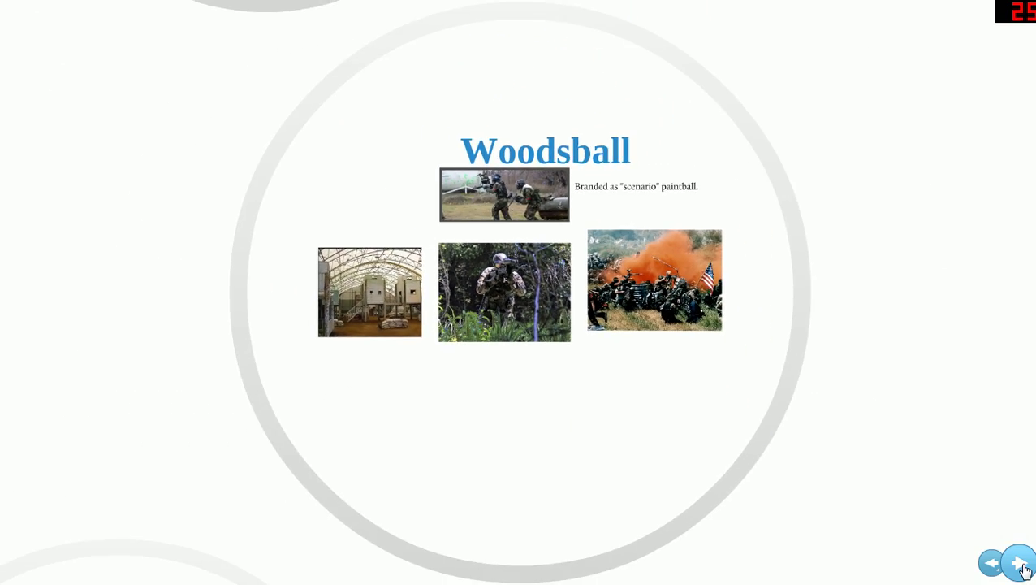
pyautogui.press('Escape')
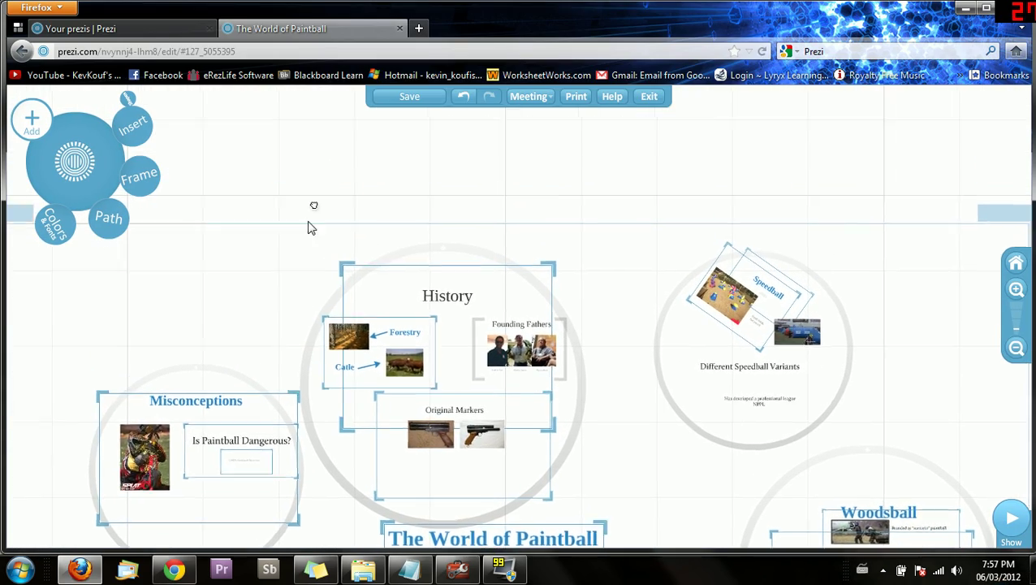
# Add the body text "hi" on the empty canvas above the History circle and dismiss the "Let's continue here!" note.
pyautogui.doubleClick(312, 184)
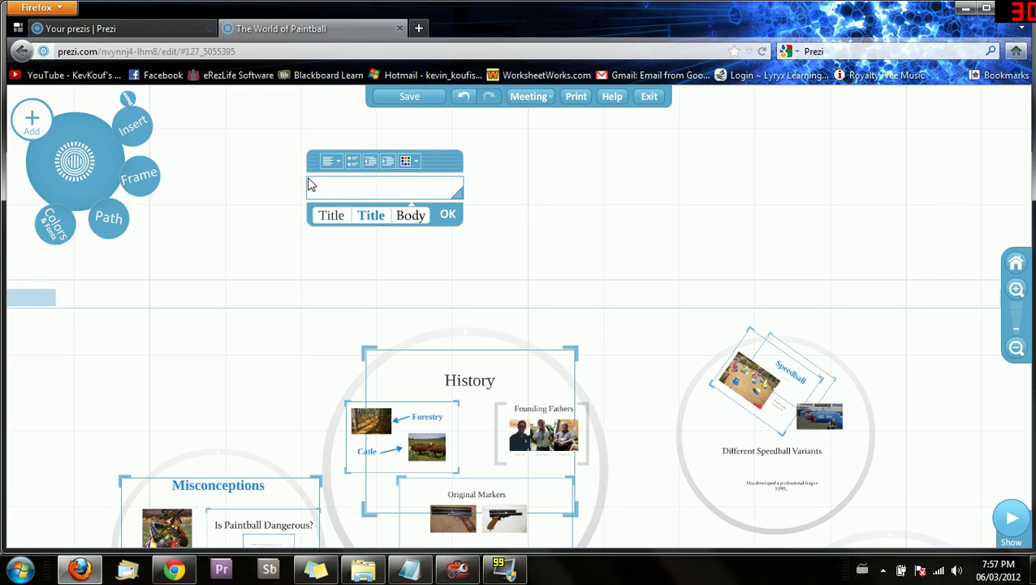
pyautogui.write('hi')
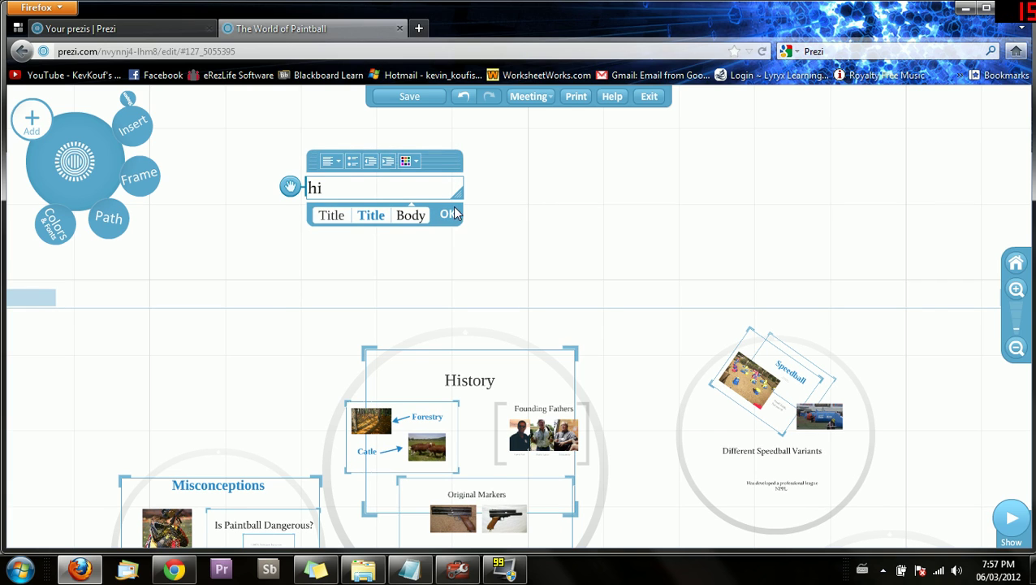
pyautogui.click(451, 216)
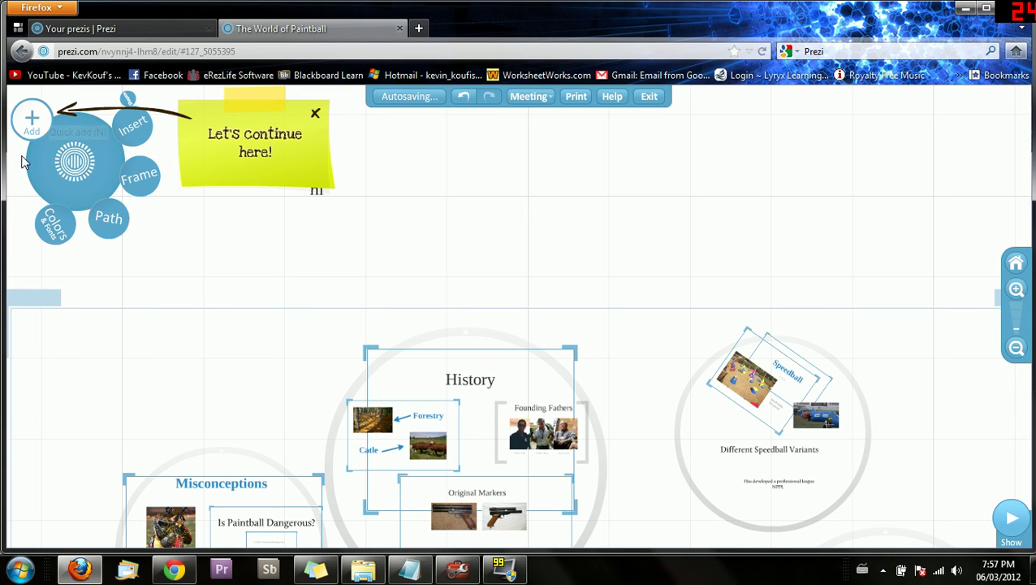
pyautogui.click(315, 113)
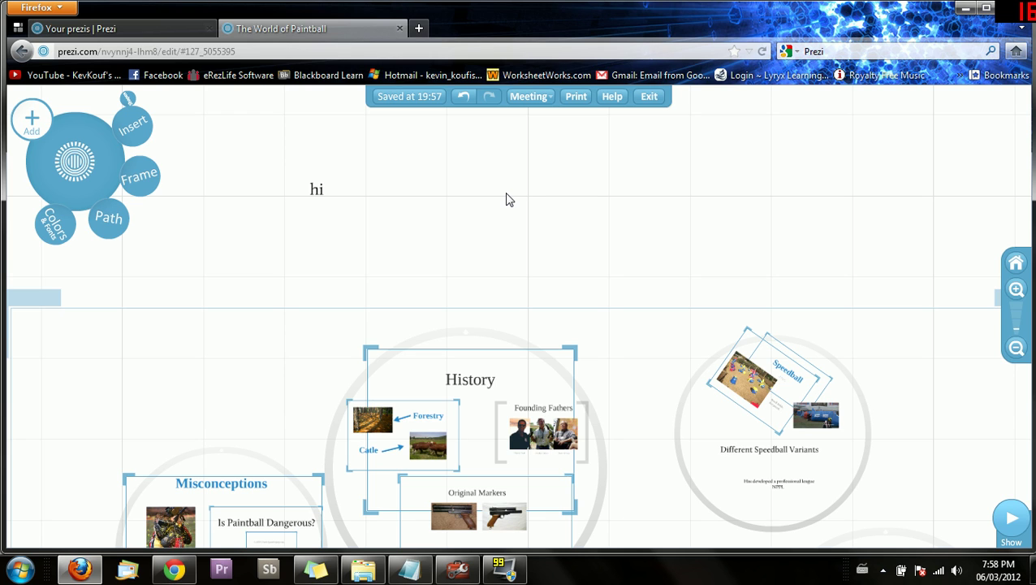
pyautogui.moveTo(515, 220); pyautogui.dragTo(412, 189)
pyautogui.moveTo(511, 205); pyautogui.dragTo(490, 241)
pyautogui.moveTo(401, 222); pyautogui.dragTo(430, 228)
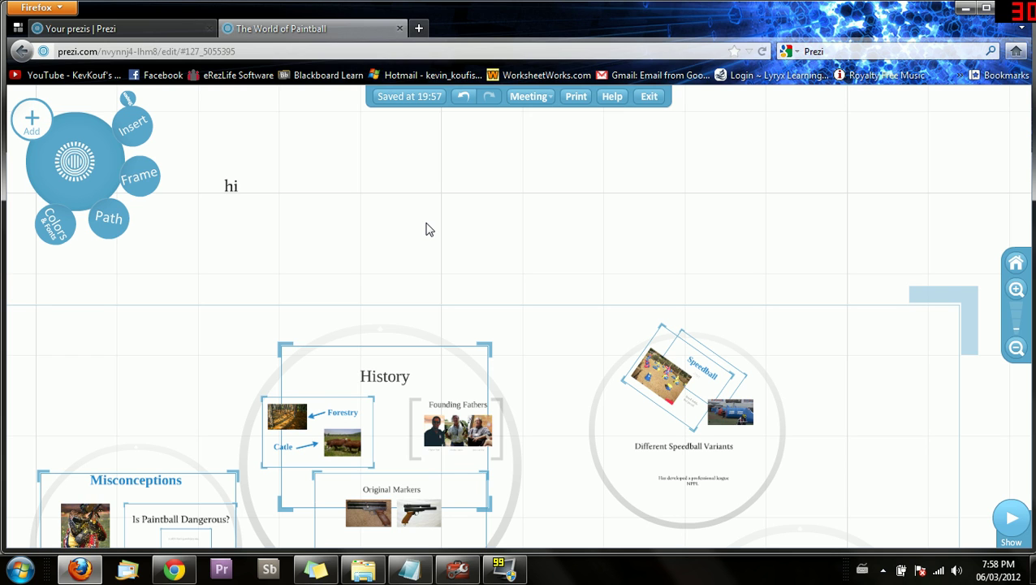
pyautogui.scroll(-4, 426, 222)
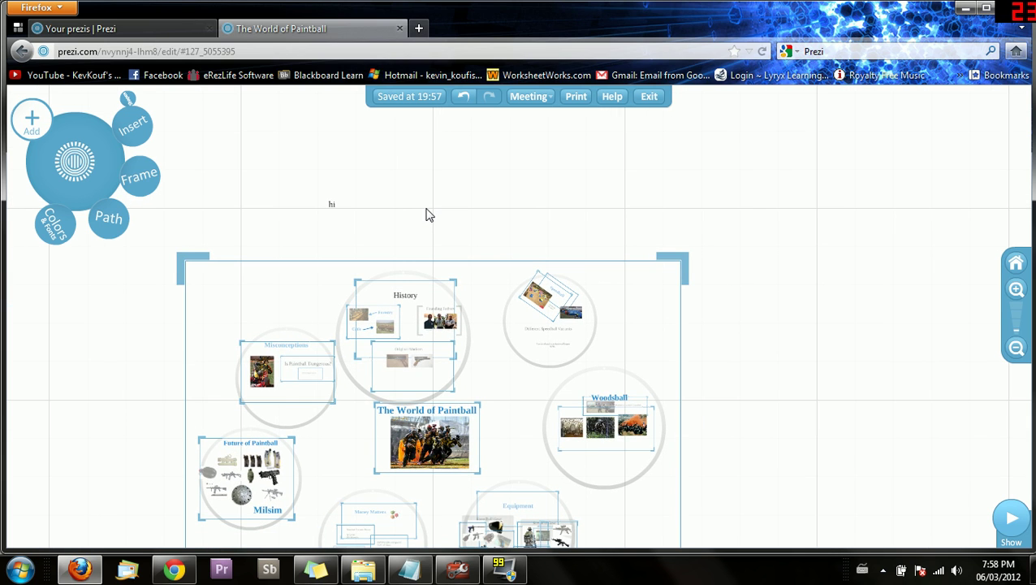
pyautogui.moveTo(425, 215); pyautogui.dragTo(357, 187)
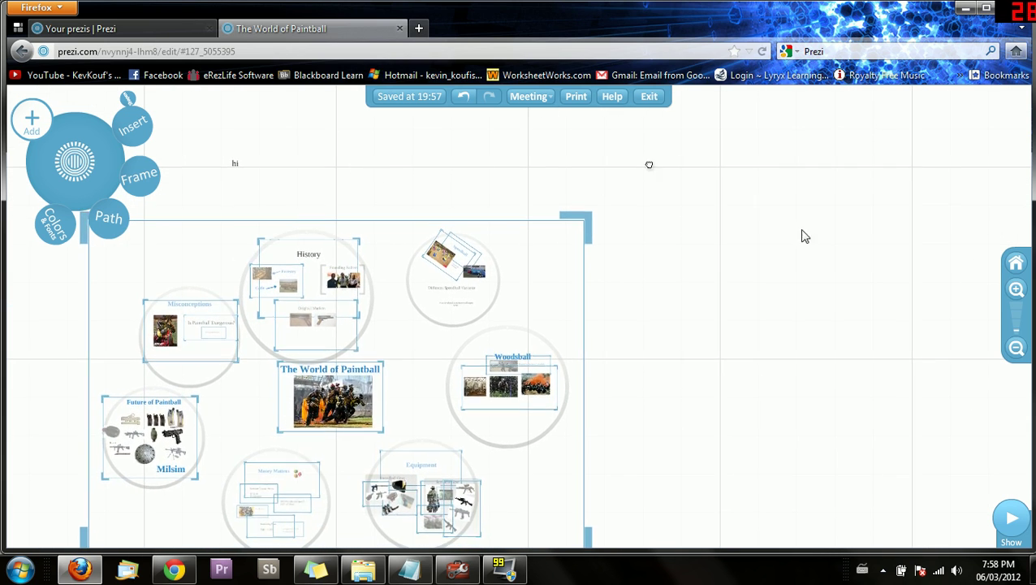
pyautogui.moveTo(706, 360); pyautogui.dragTo(735, 300)
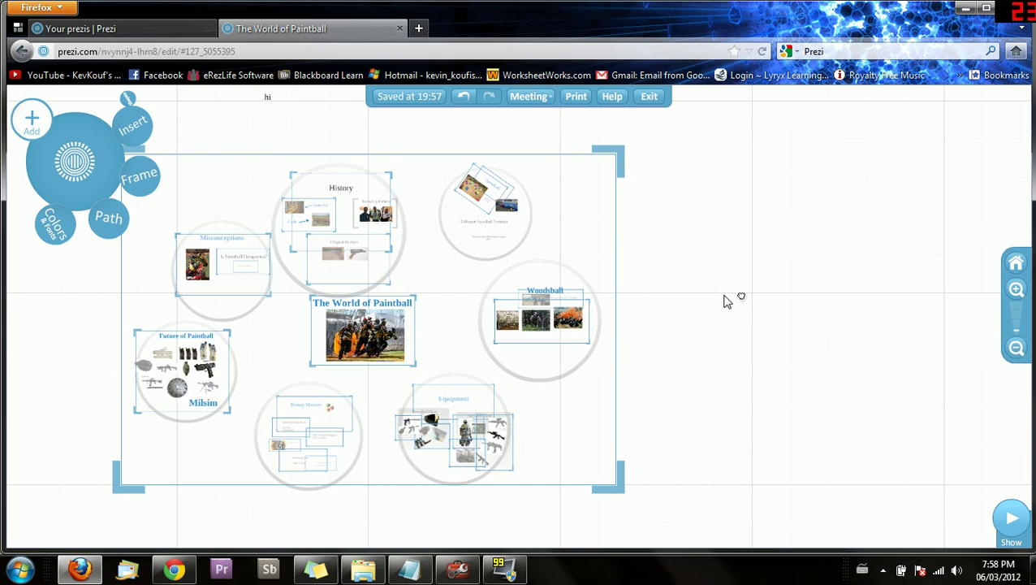